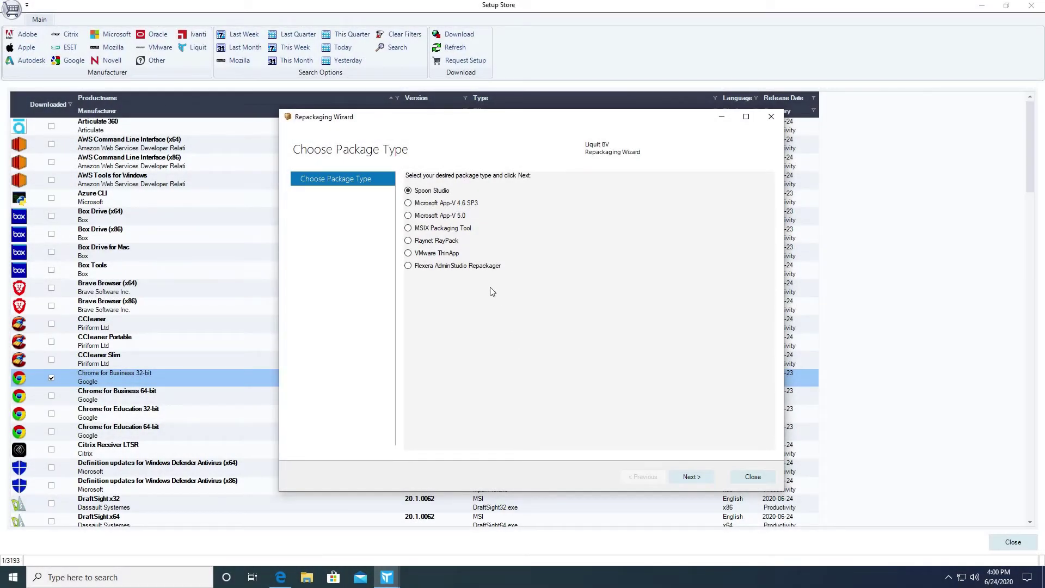
Step: Choose MSIX Packaging Tool as the package type and install the missing tool from the Microsoft Store
click(455, 233)
click(686, 480)
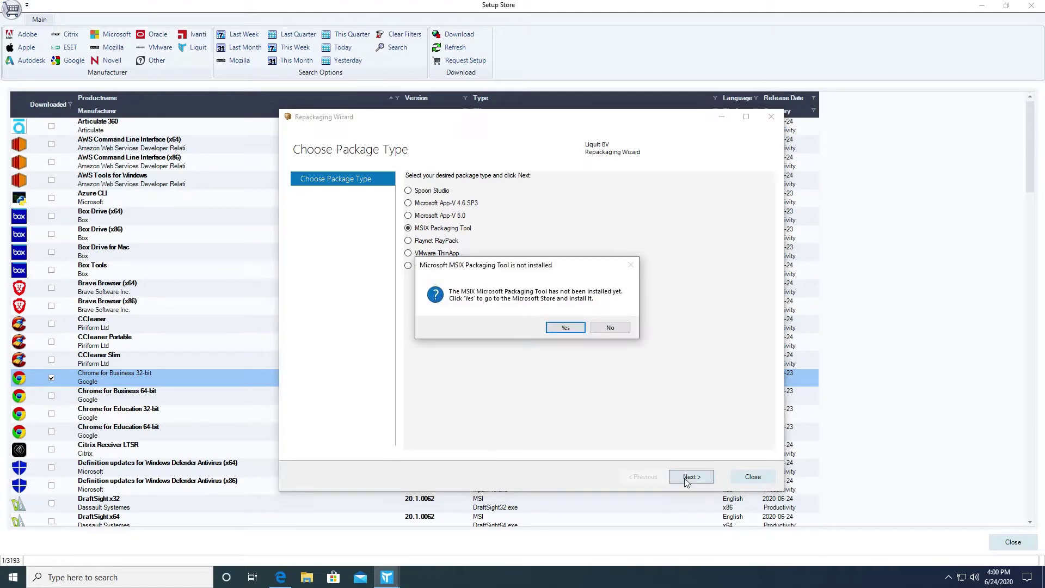
click(584, 328)
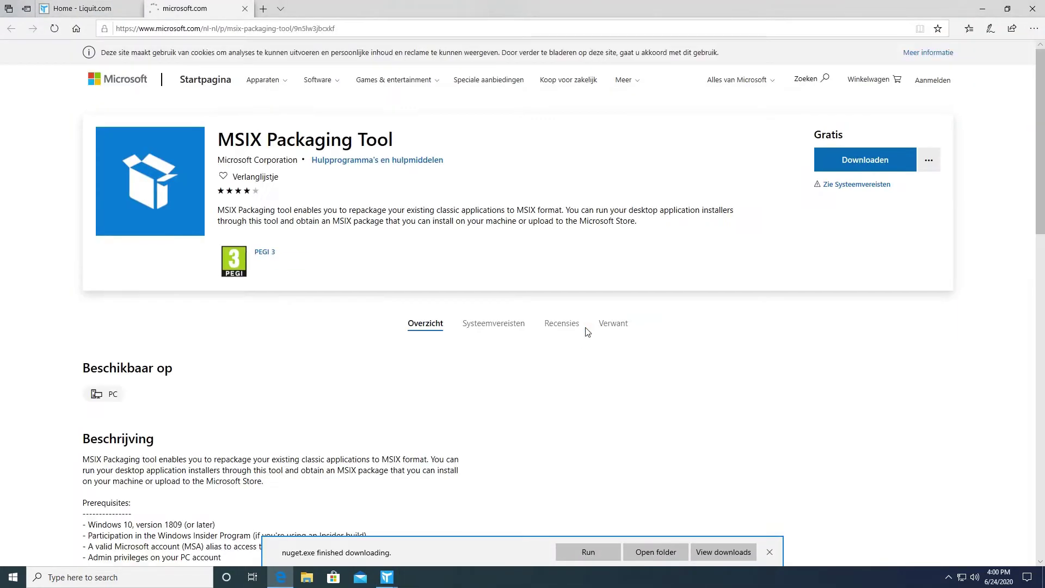
click(865, 159)
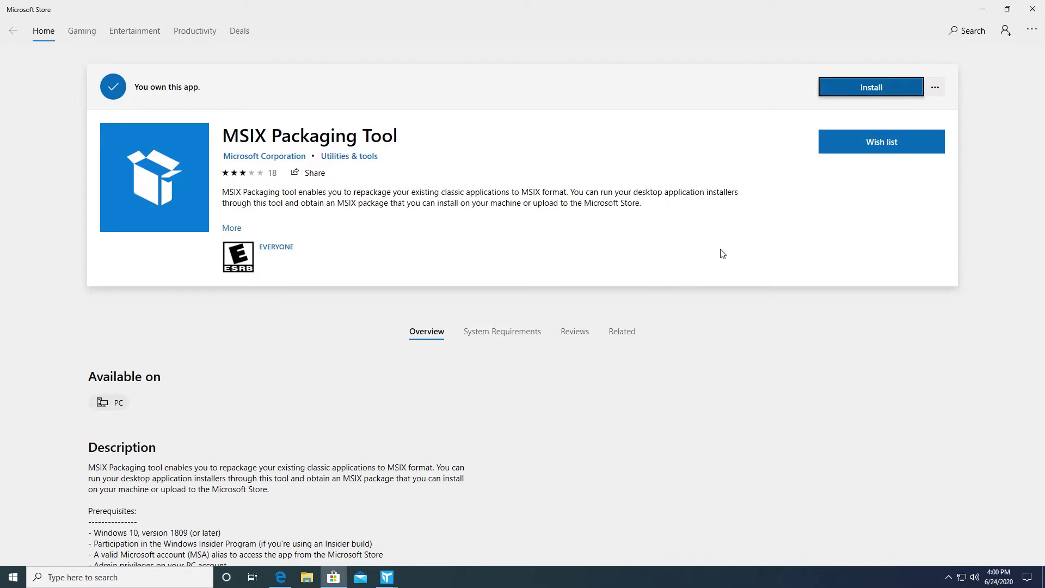
click(869, 88)
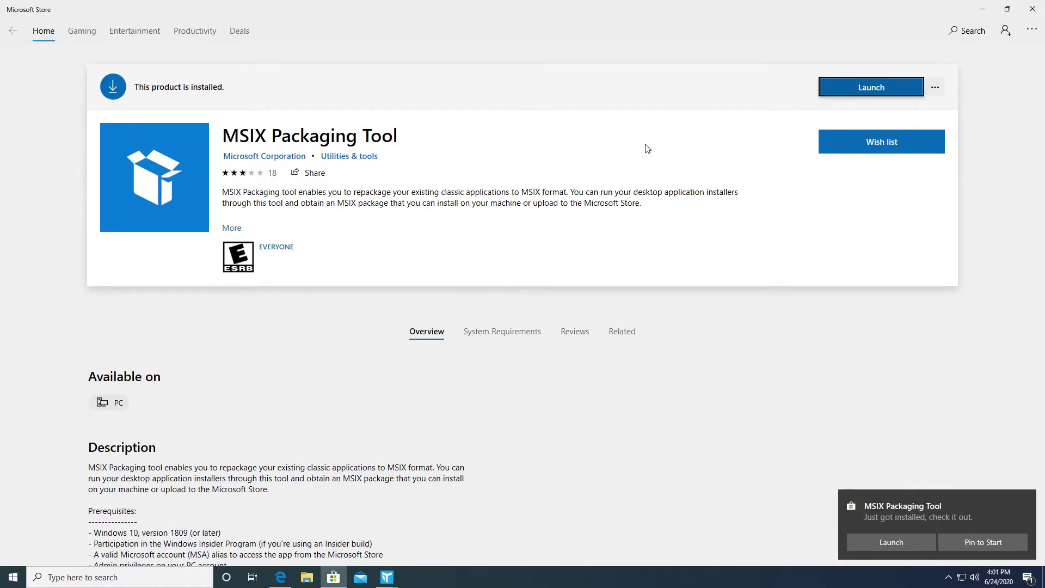
Step: Close the Microsoft Store and the MSIX Packaging Tool web page, and return to the Repackaging Wizard
click(1033, 9)
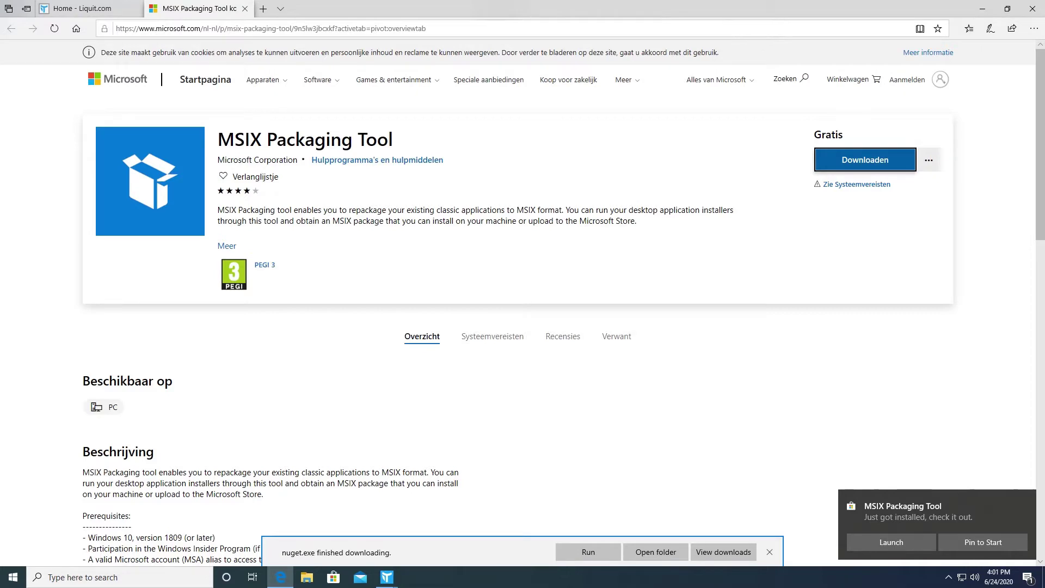
click(245, 9)
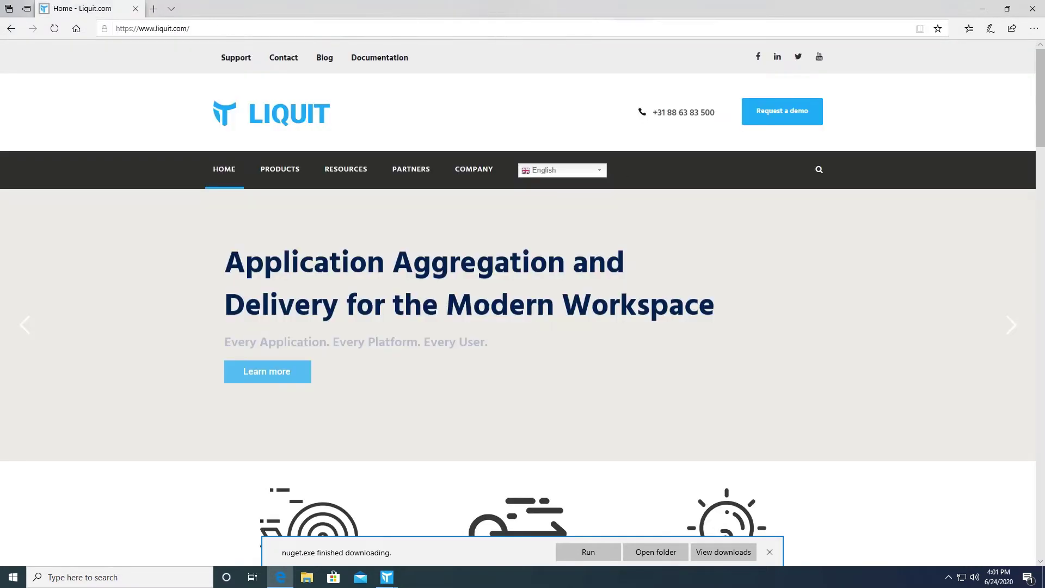
click(982, 9)
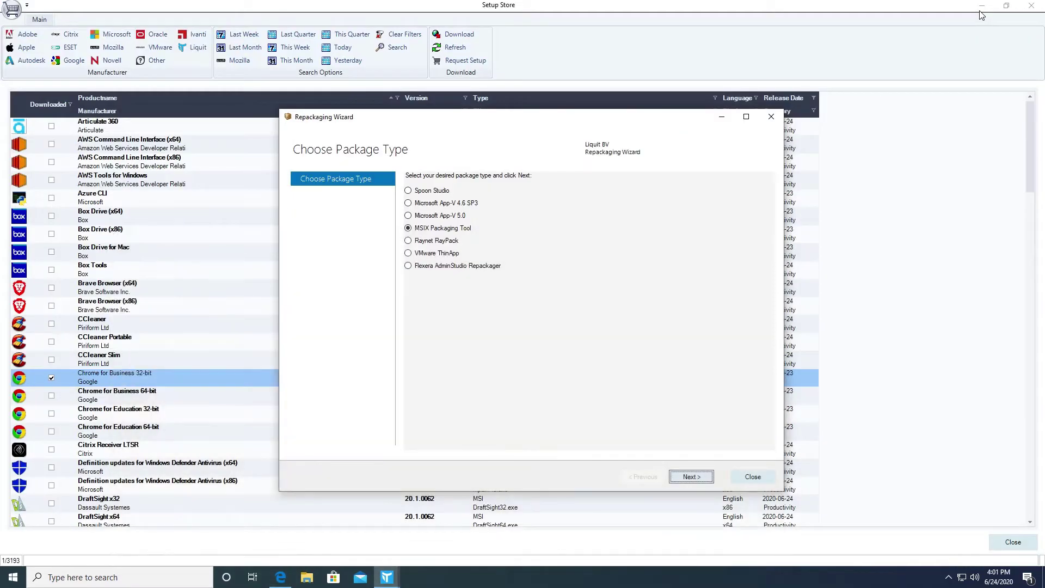
Step: Continue the wizard to the MSIX Core download page on GitHub and save msixmgr.zip from the MSIX Core 1.1 release
click(701, 477)
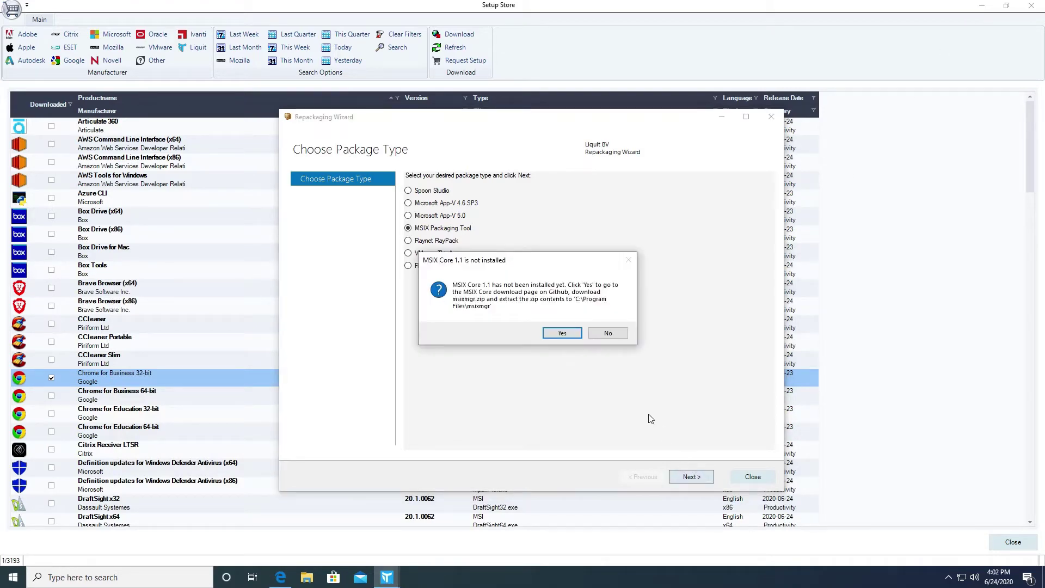
click(566, 334)
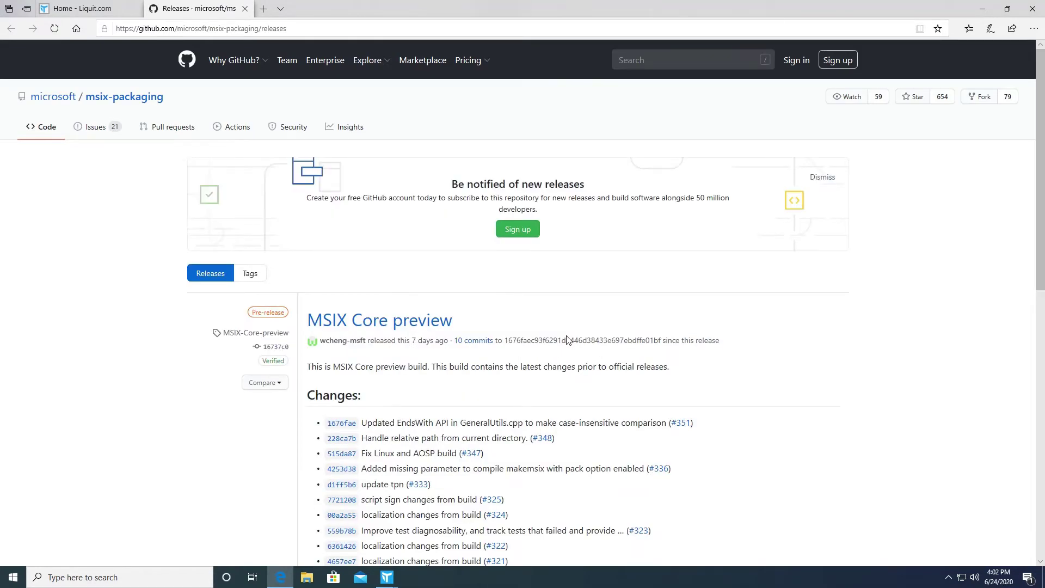
scroll(567, 340, down, 8)
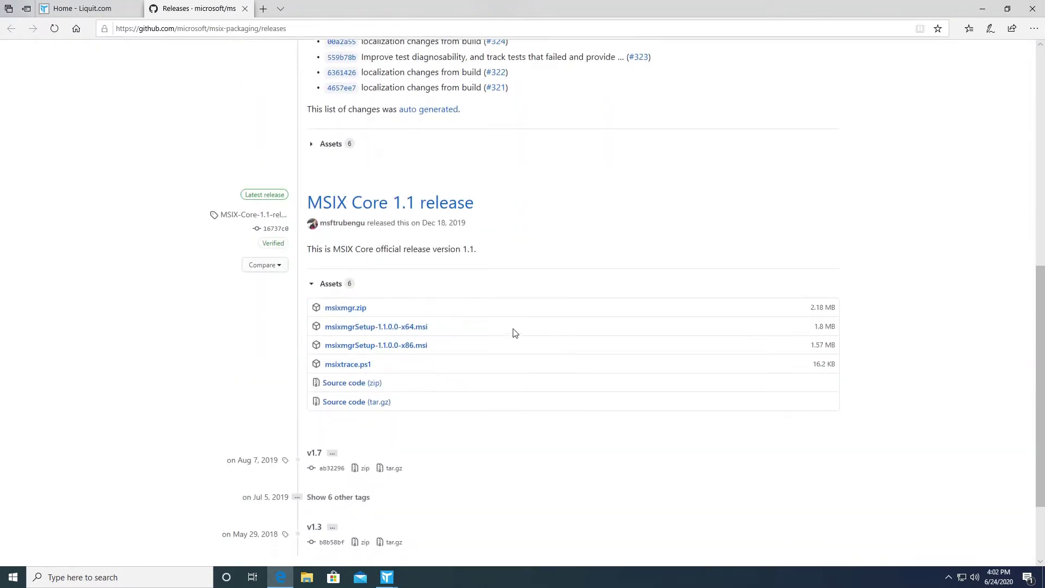
click(362, 311)
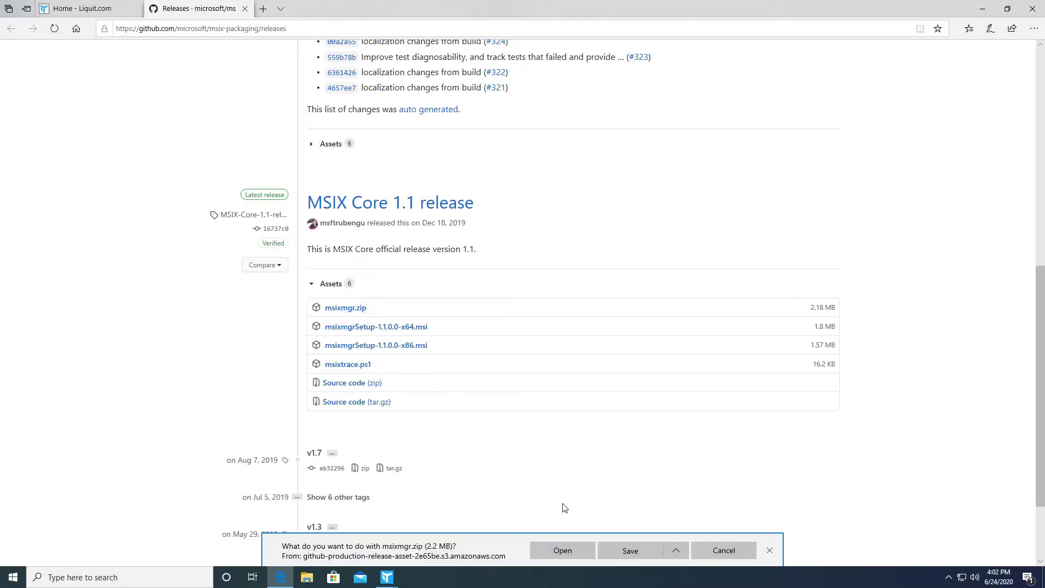
click(629, 551)
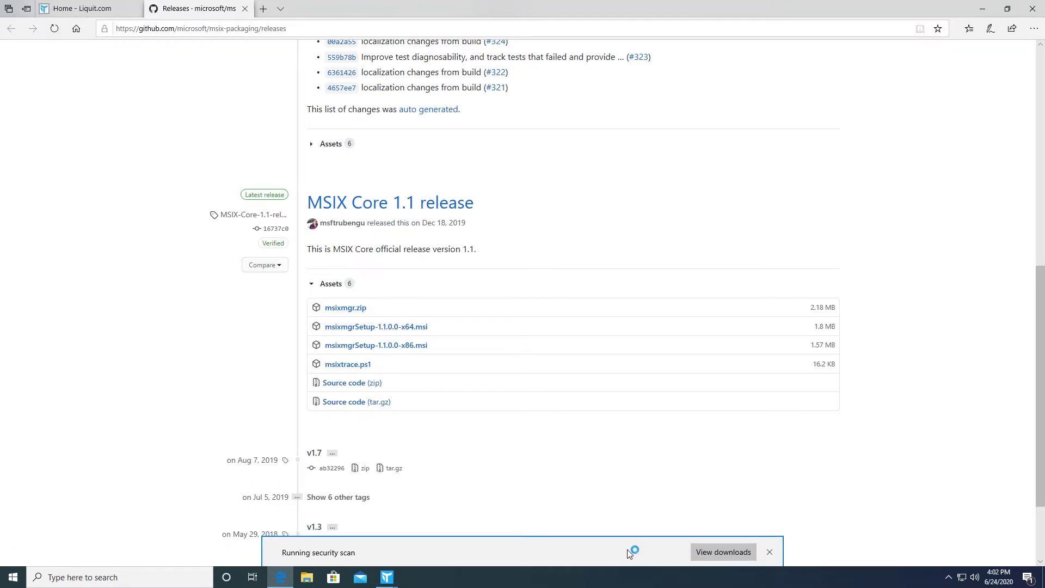
Step: Create a folder named MSIXmgr in C:\Program Files
click(307, 577)
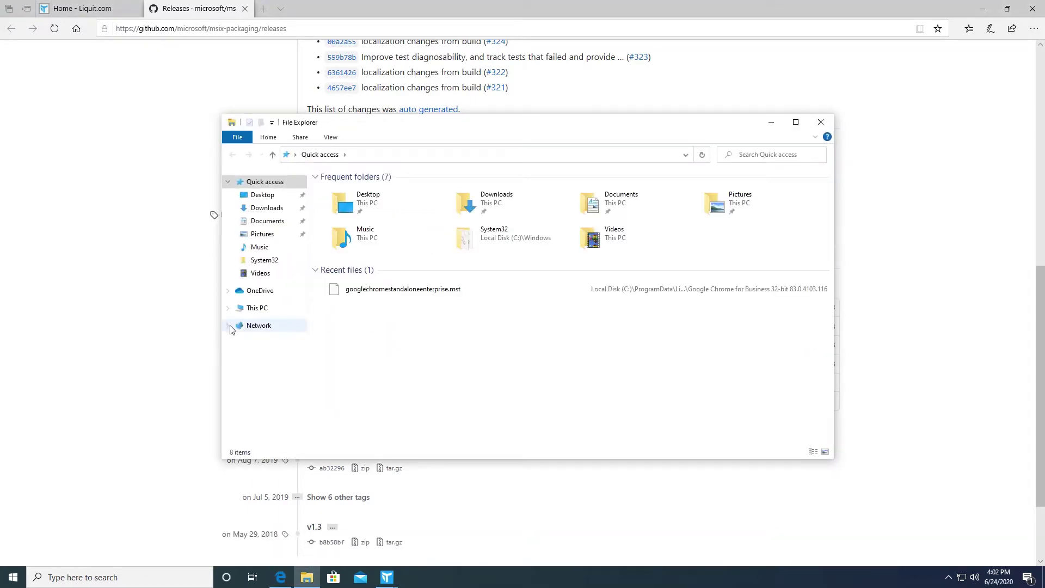
click(261, 309)
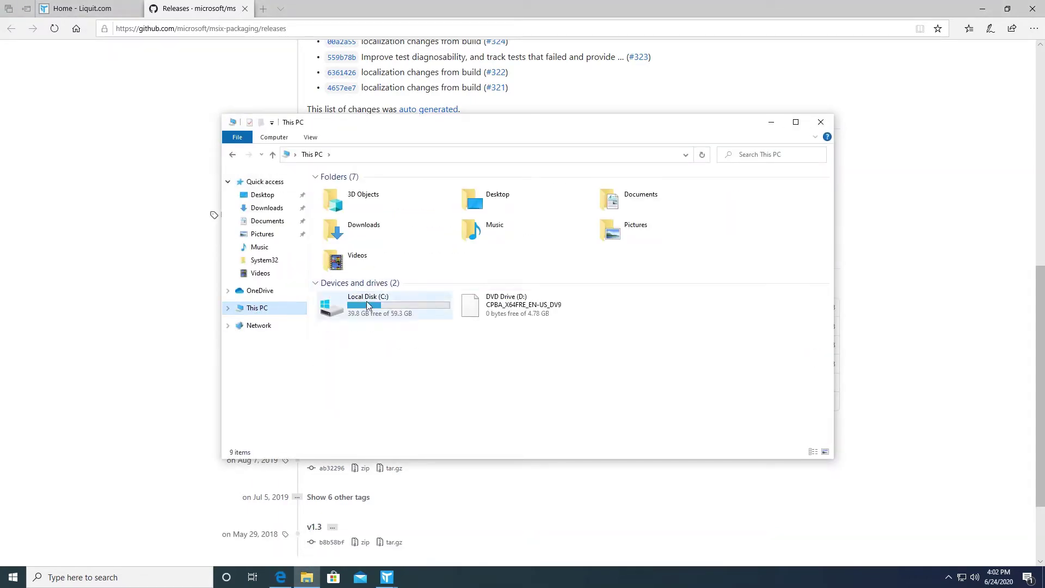
double_click(367, 302)
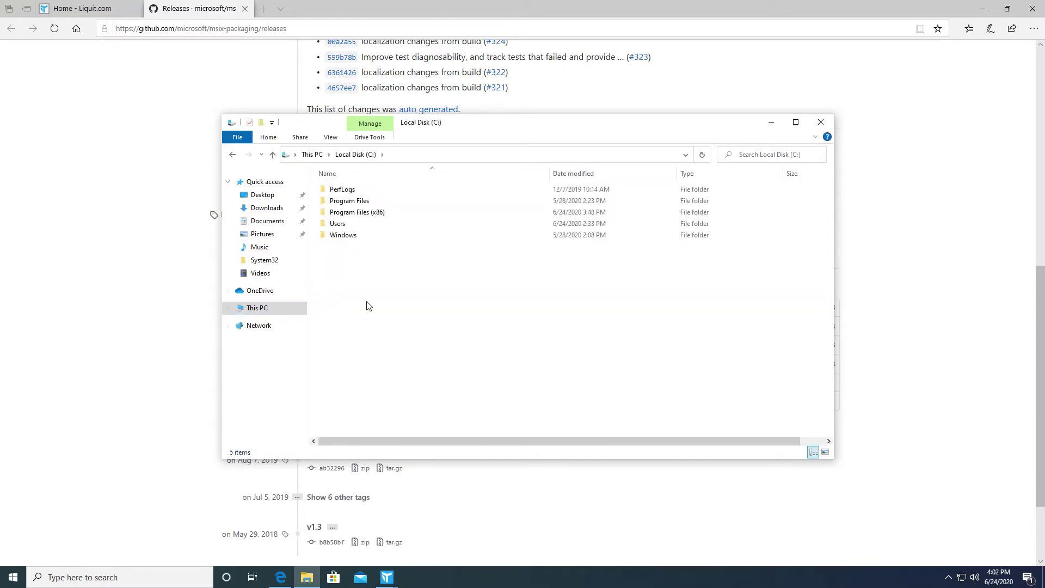
double_click(375, 201)
right_click(426, 406)
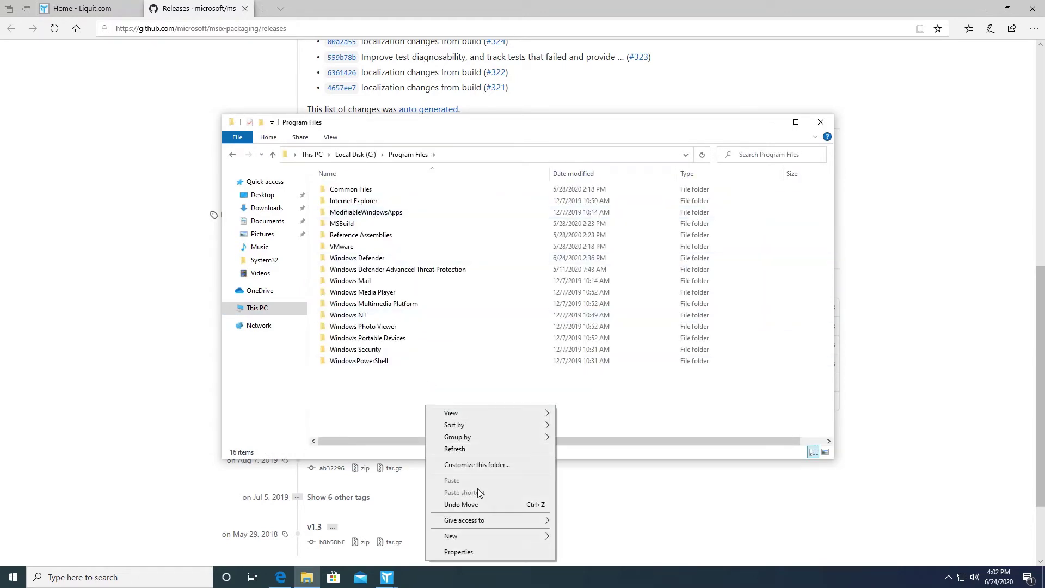
mouse_move(480, 542)
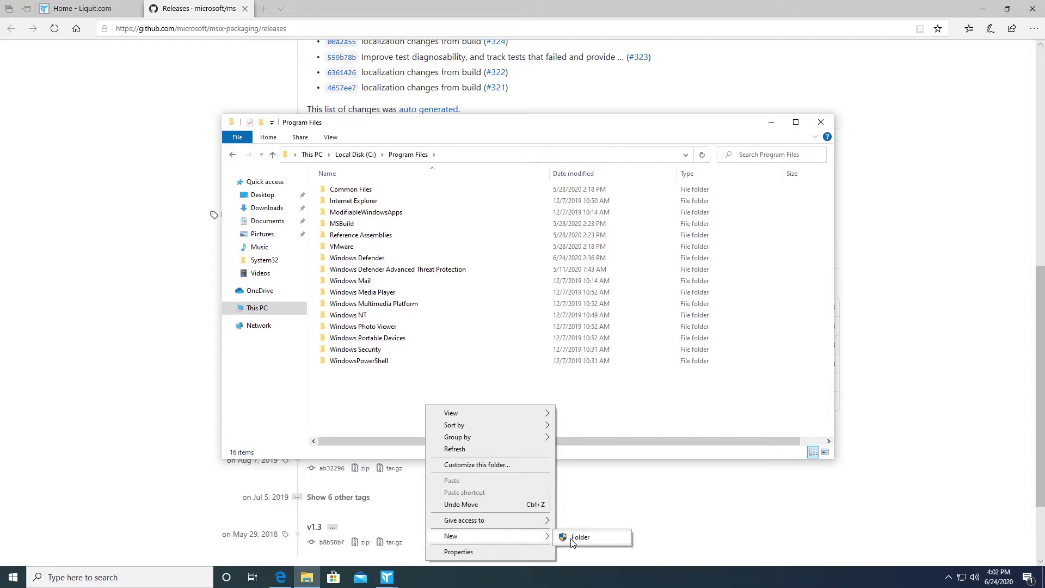
click(598, 541)
text(MSIXmgr)
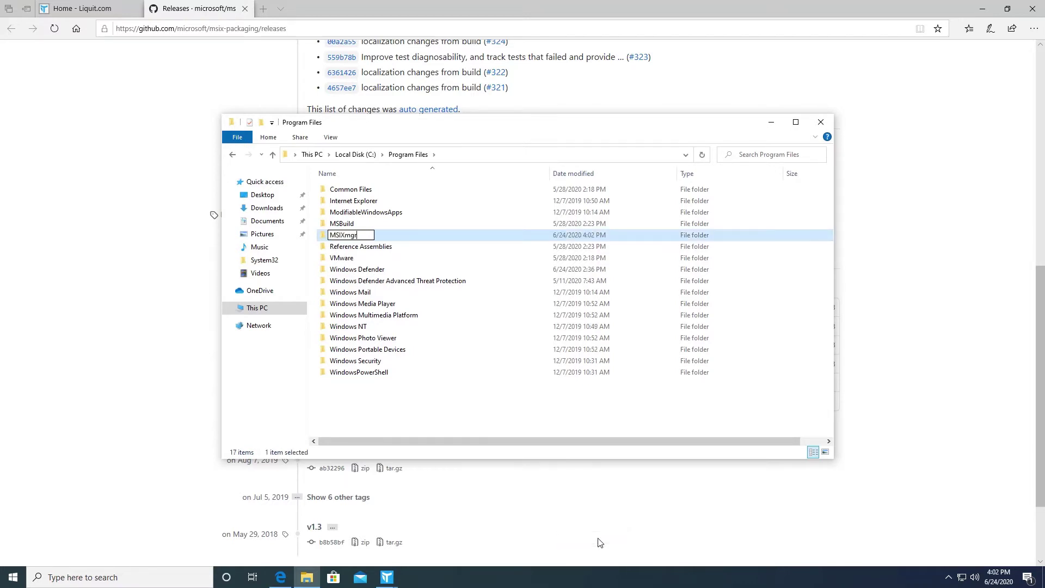
key(Return)
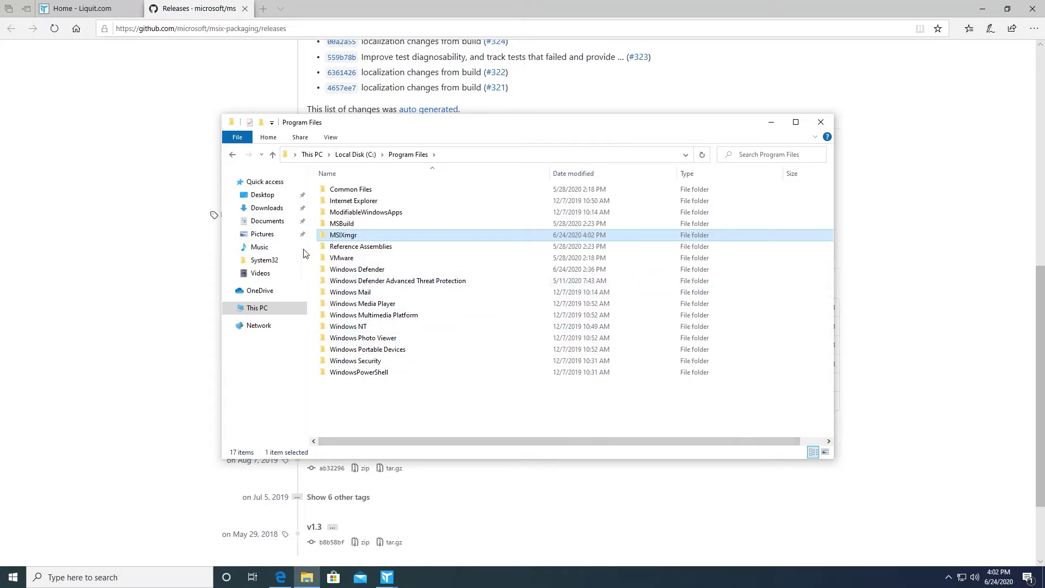
Step: Extract the downloaded msixmgr archive to c:\Program Files\MSIXmgr, granting administrator permission for all current items
click(279, 211)
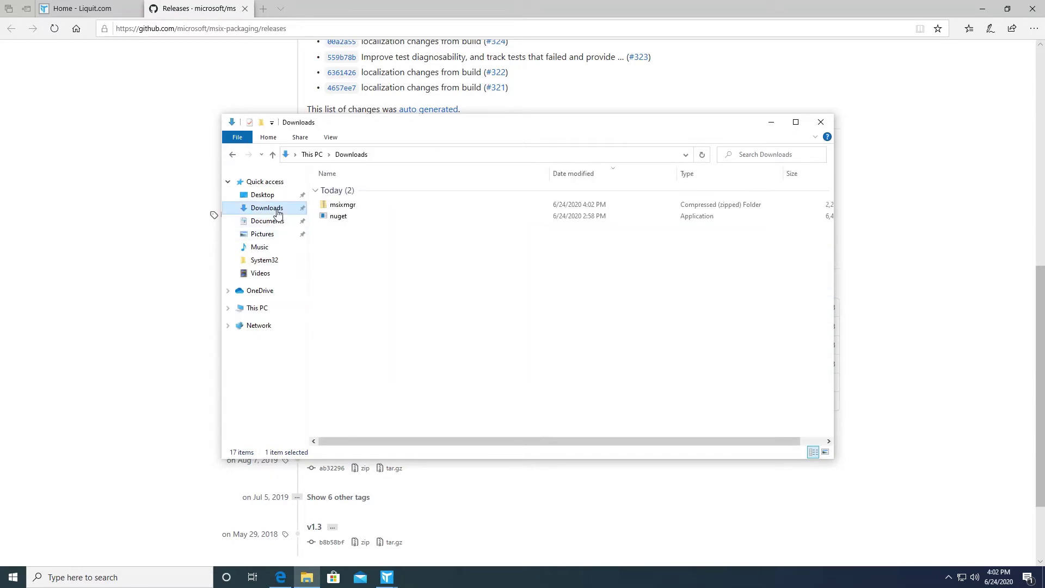
click(350, 208)
right_click(351, 209)
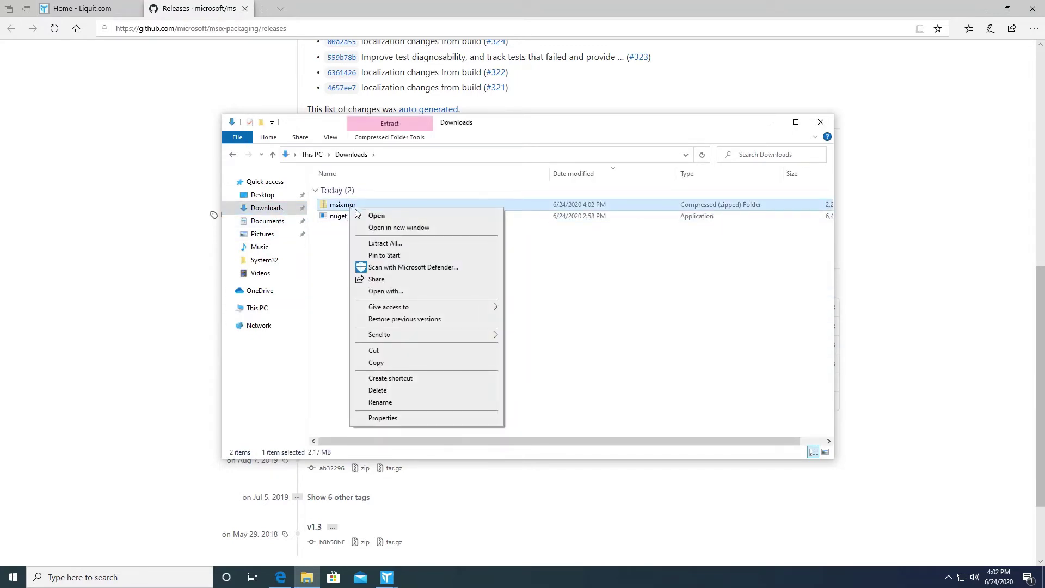
click(386, 243)
text(c)
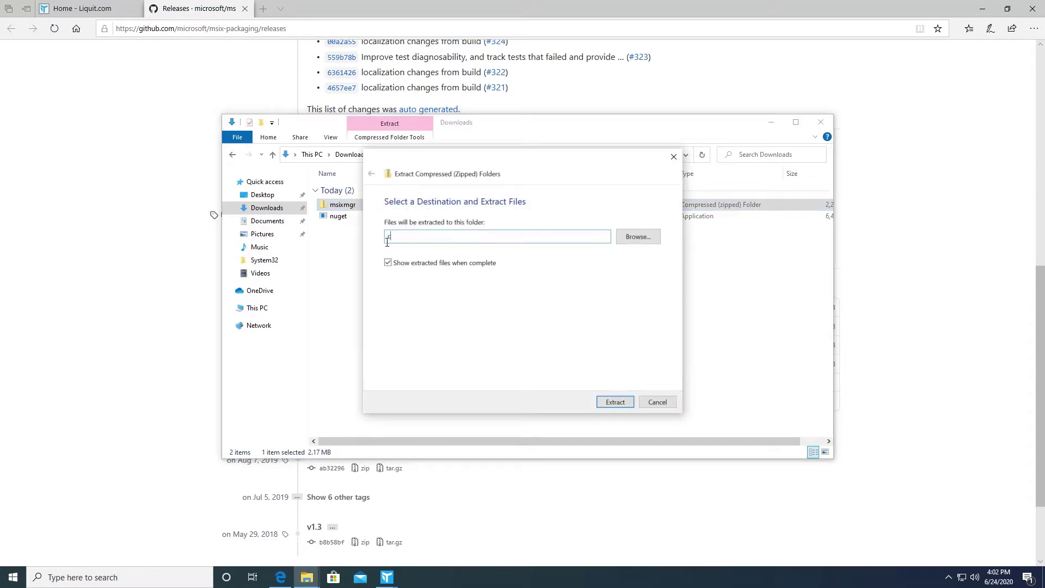
text(\Program Files)
key(Down)
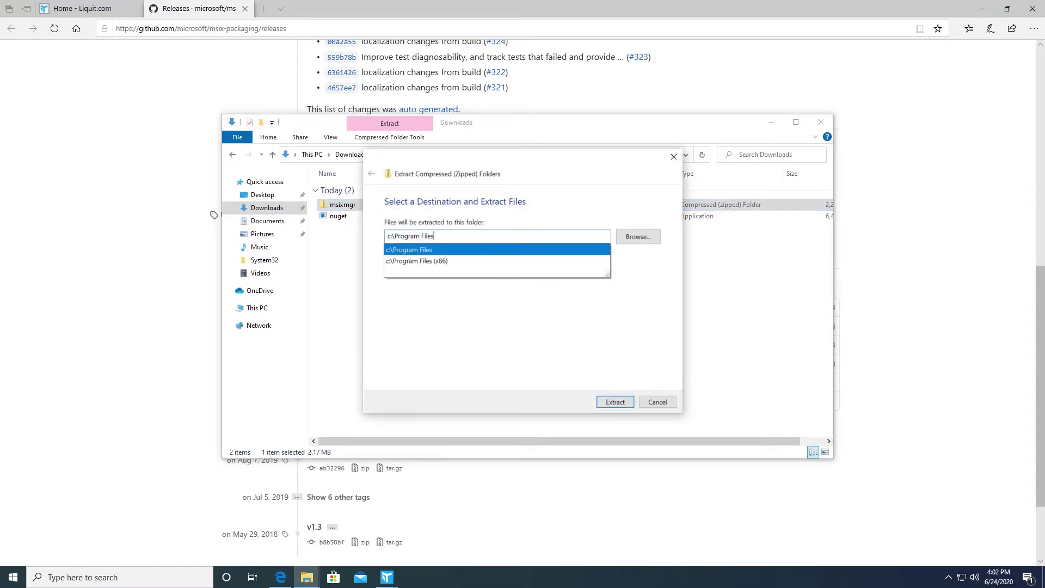
text(\MSI)
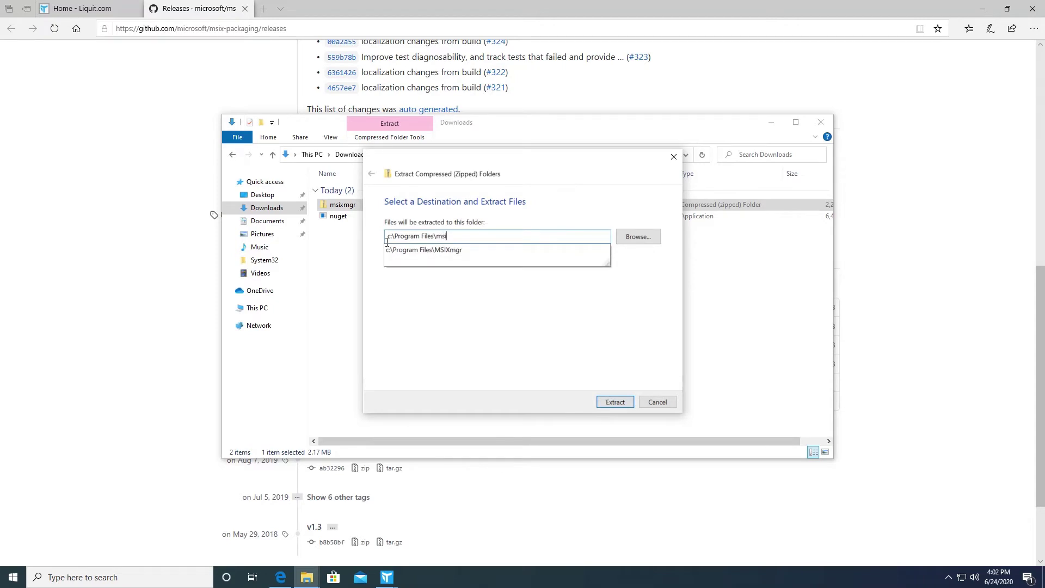
key(Down)
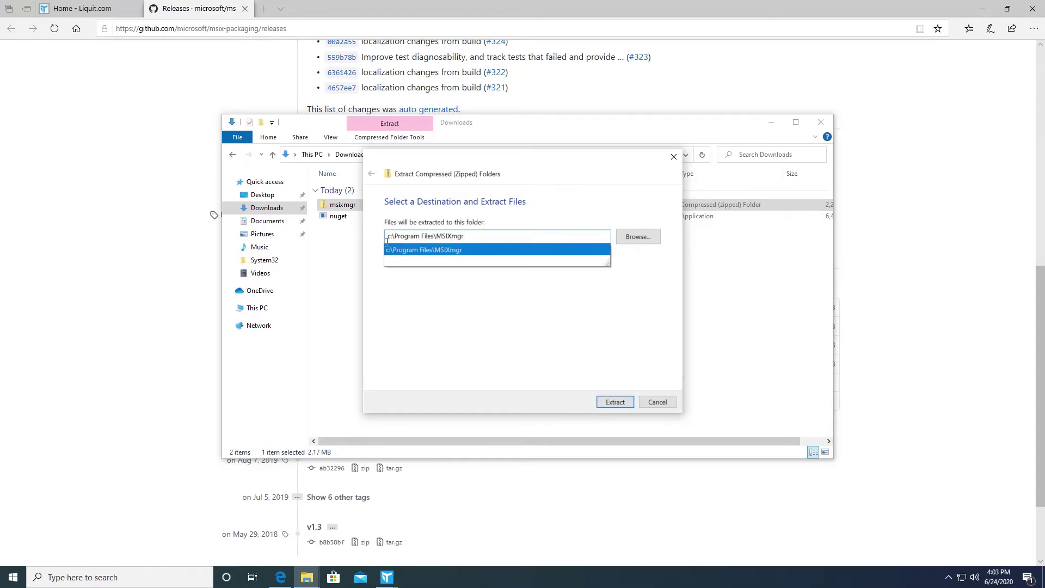
click(614, 402)
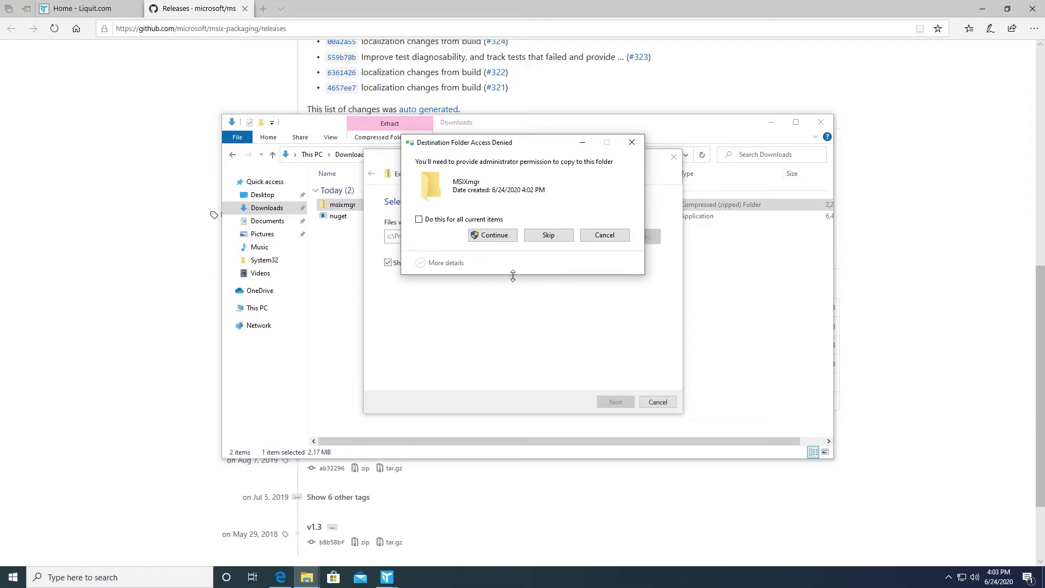
click(471, 221)
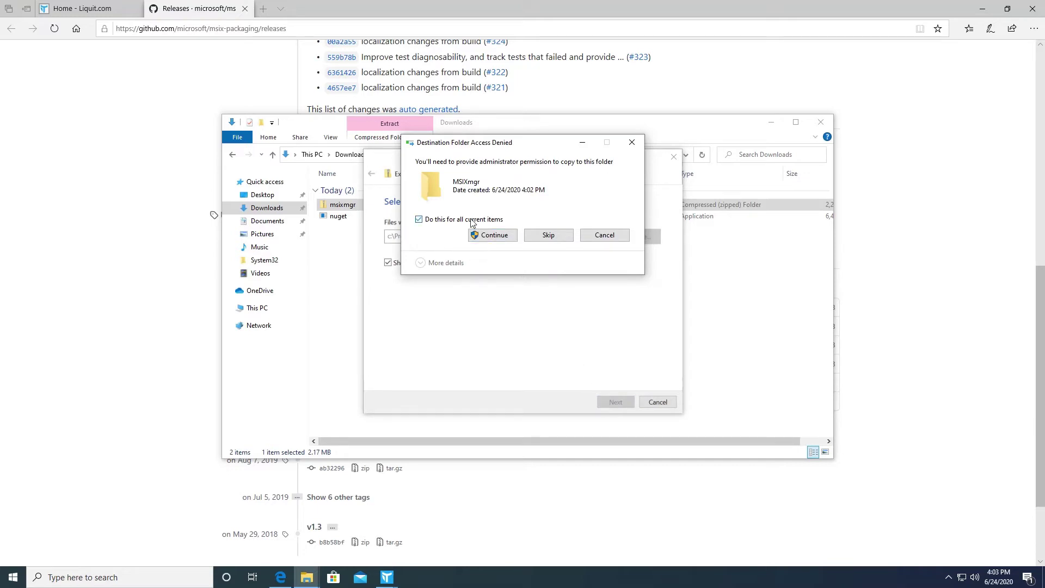
click(493, 237)
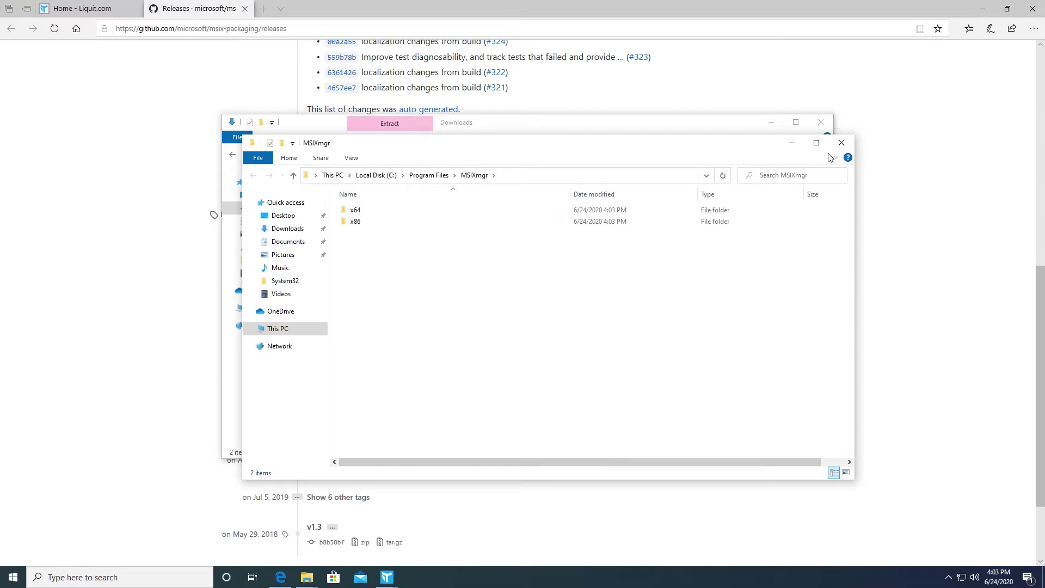
Step: Close both File Explorer windows and the GitHub releases page, and return to the Repackaging Wizard
click(842, 143)
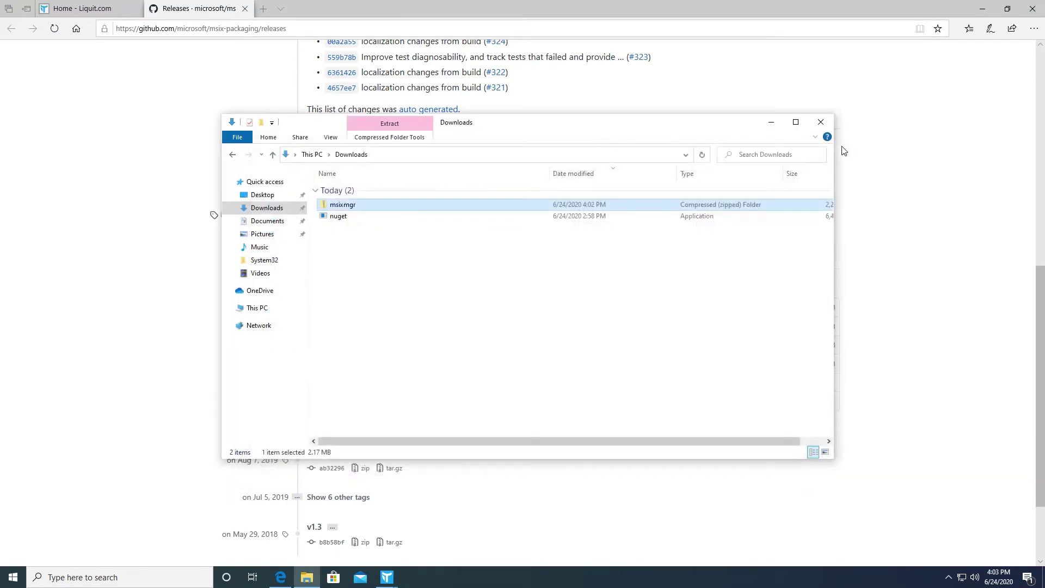
click(821, 122)
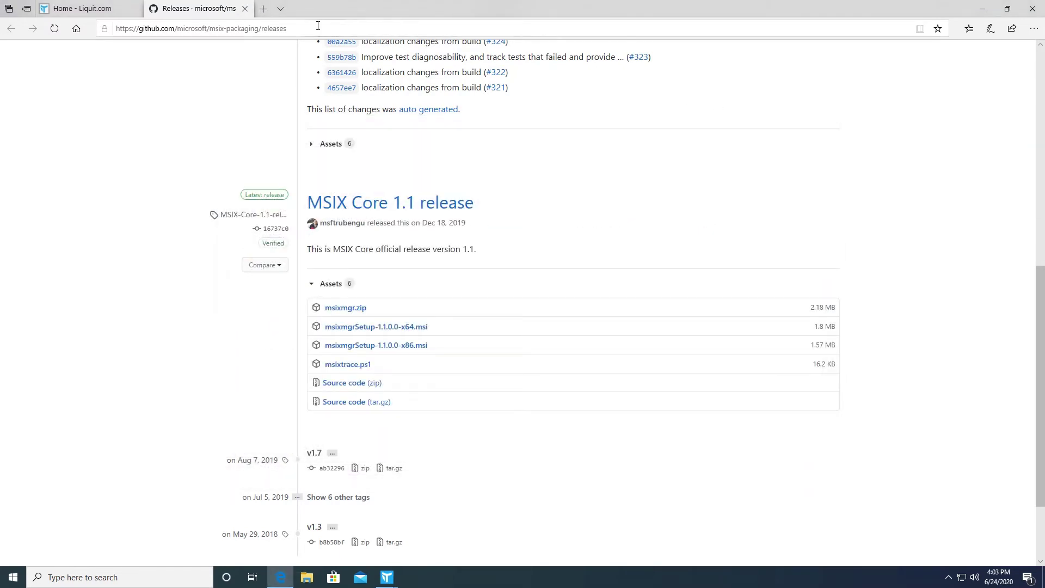
click(245, 9)
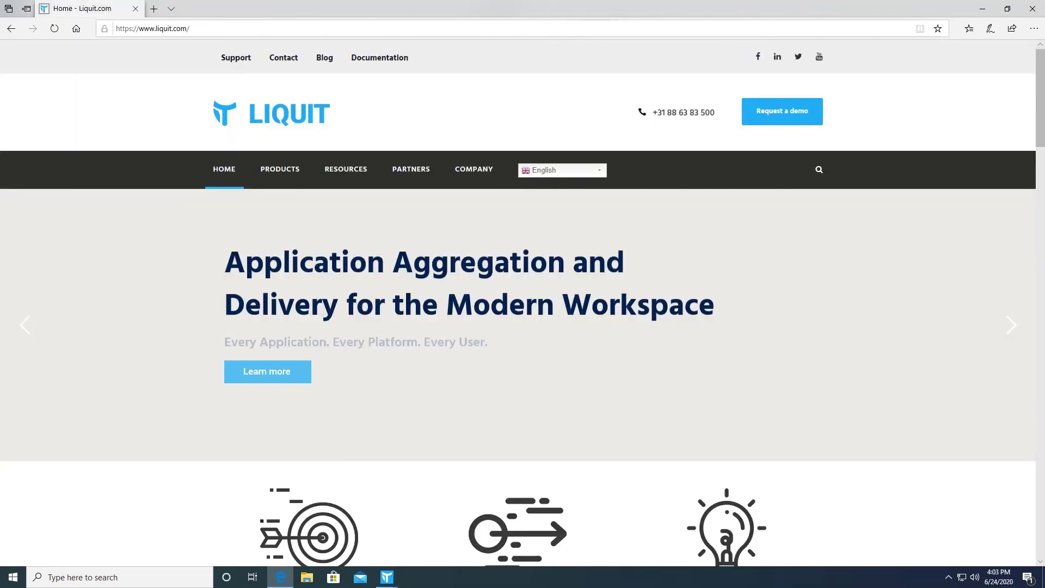
click(982, 8)
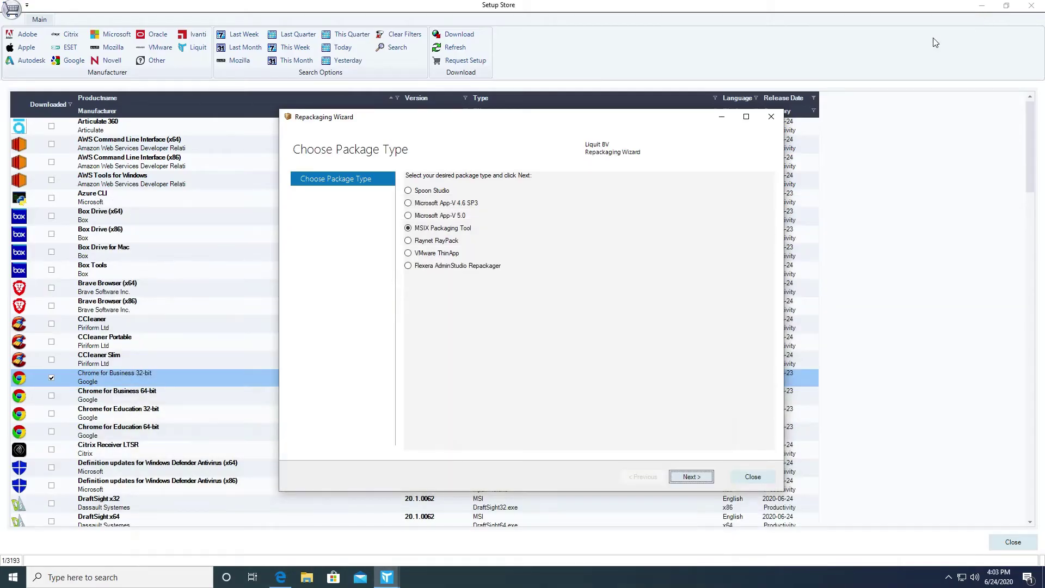
Step: Continue the wizard and open the Microsoft documentation for the missing Package Support Framework
click(684, 479)
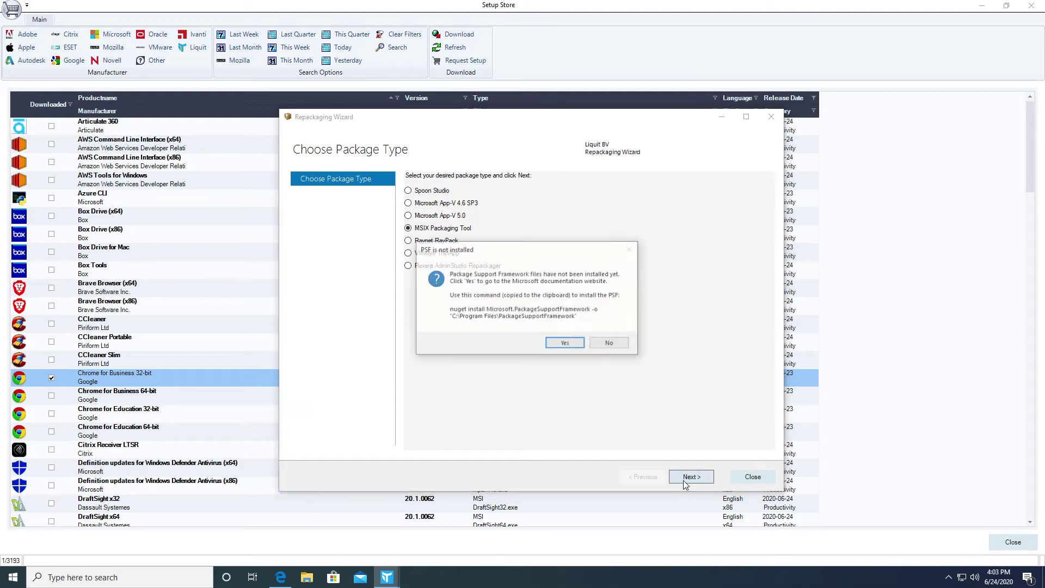
click(565, 343)
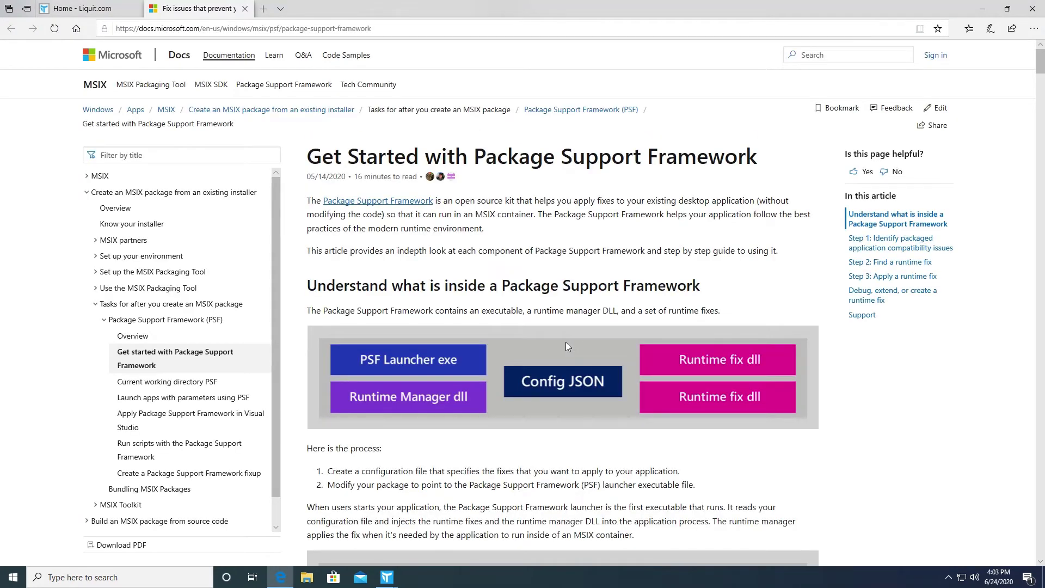
Step: Open Command Prompt as administrator and allow it to make changes to the device
click(13, 580)
text(cmd)
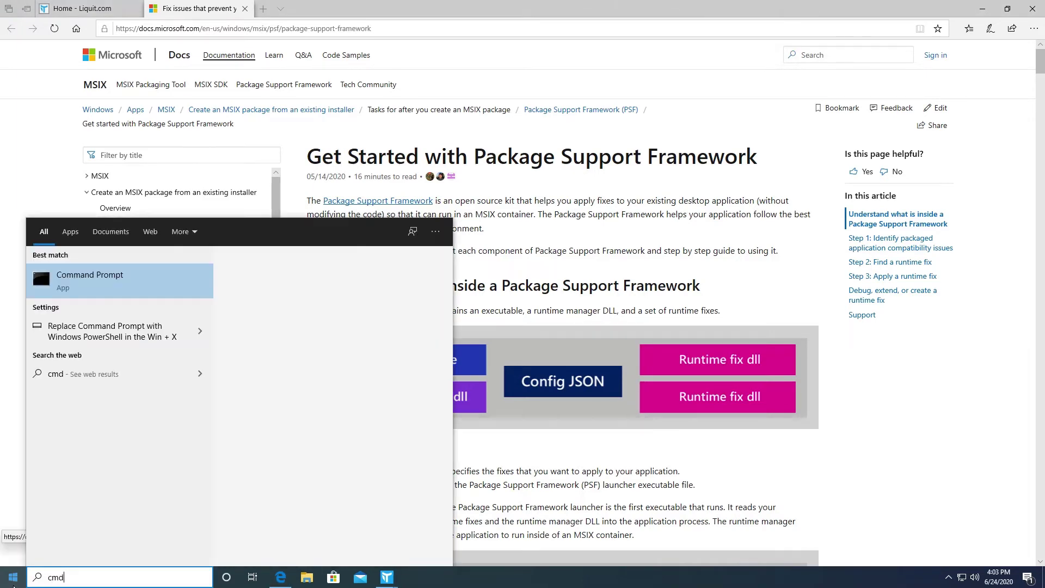
right_click(173, 297)
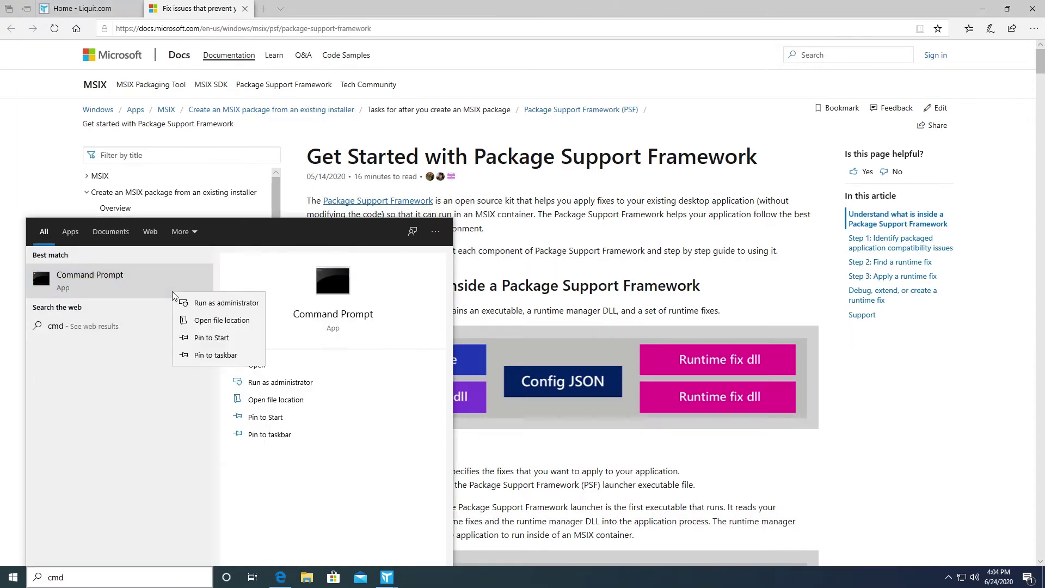
click(204, 306)
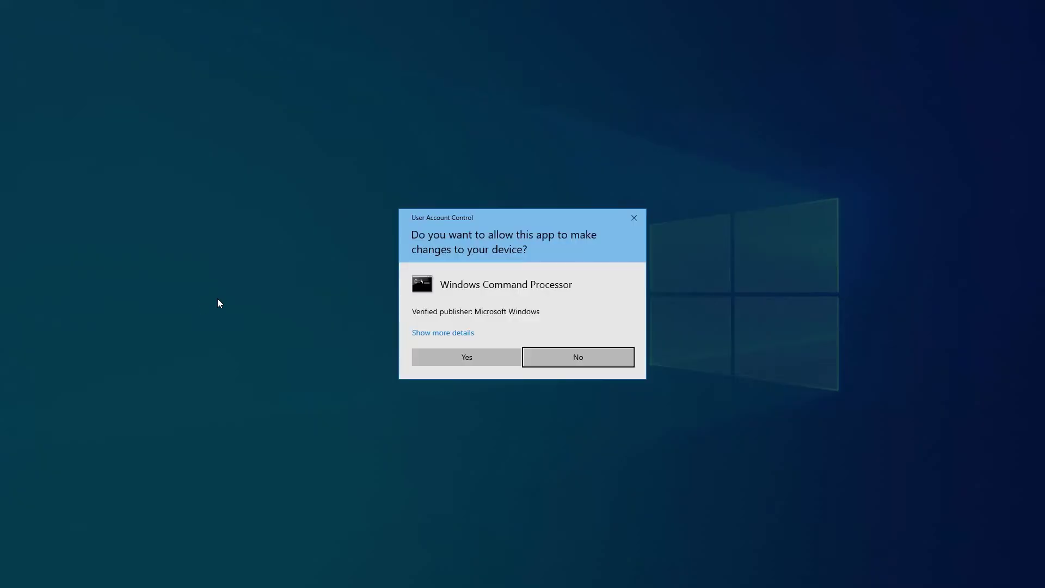
click(446, 354)
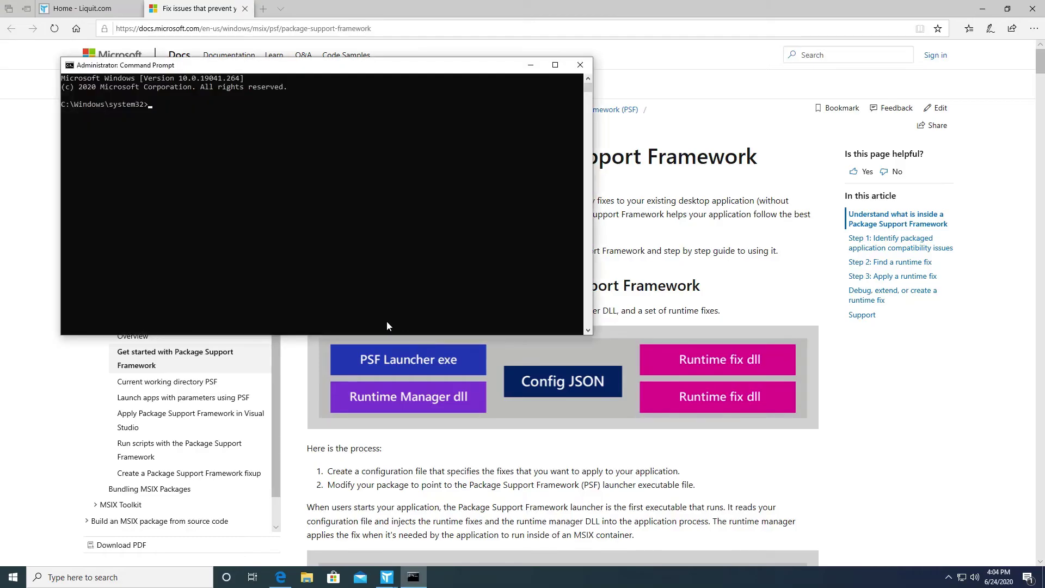
Step: From the user's Downloads folder, install Microsoft.PackageSupportFramework with nuget into "C:\Program Files\PackageSupportFramework" and close Command Prompt
text(cd users\roel\dow)
key(Tab)
key(Return)
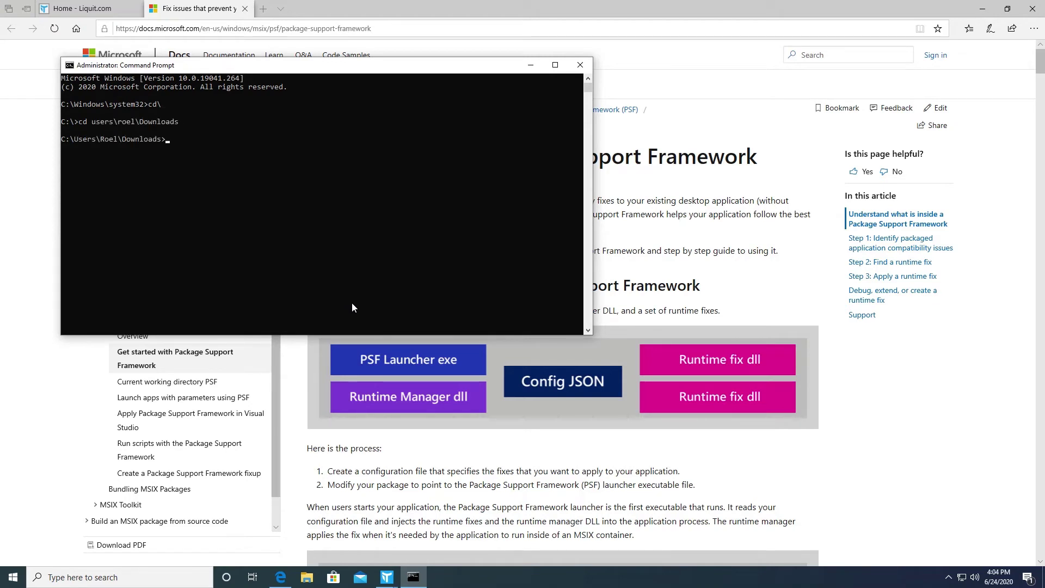
text(nuget install Microsoft.PackageSupportFramework -o "C:\Program Files\PackageSupportFramework")
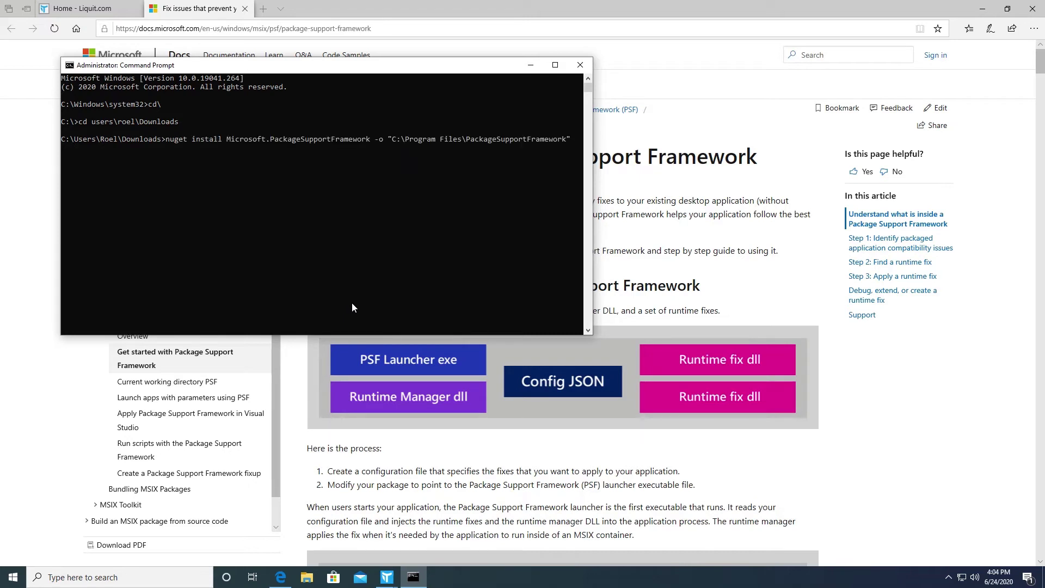
key(Return)
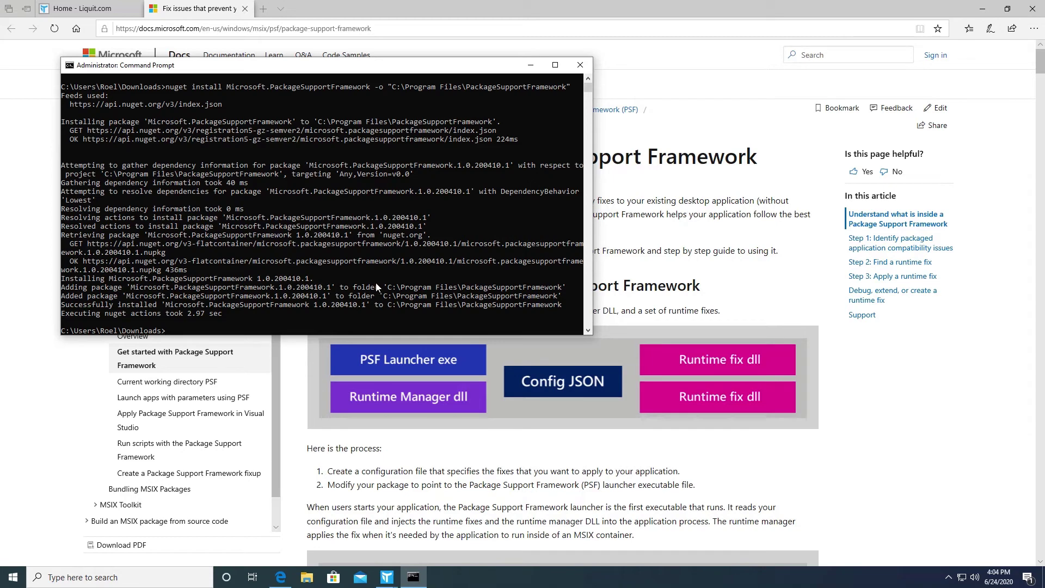
click(579, 65)
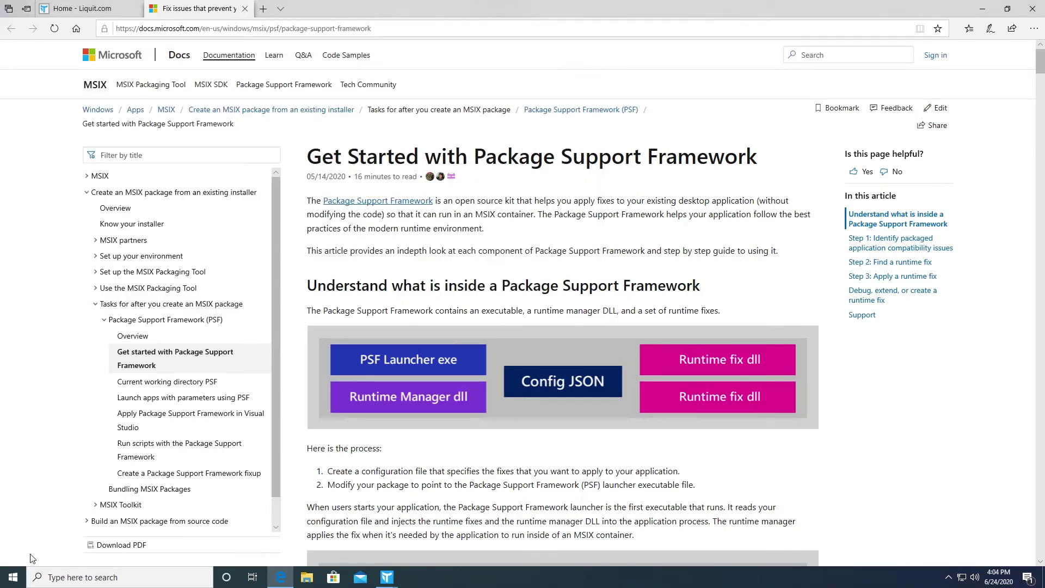
Step: Open Programs and Features through appwiz.cpl and bring up the Windows Features dialog
click(9, 581)
text(appwiz.cpl)
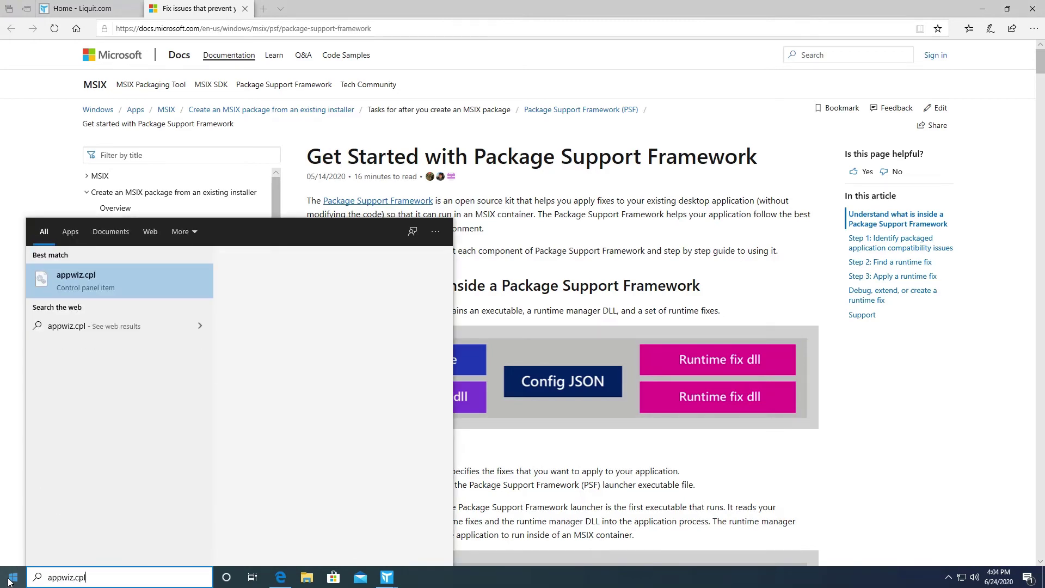
key(Return)
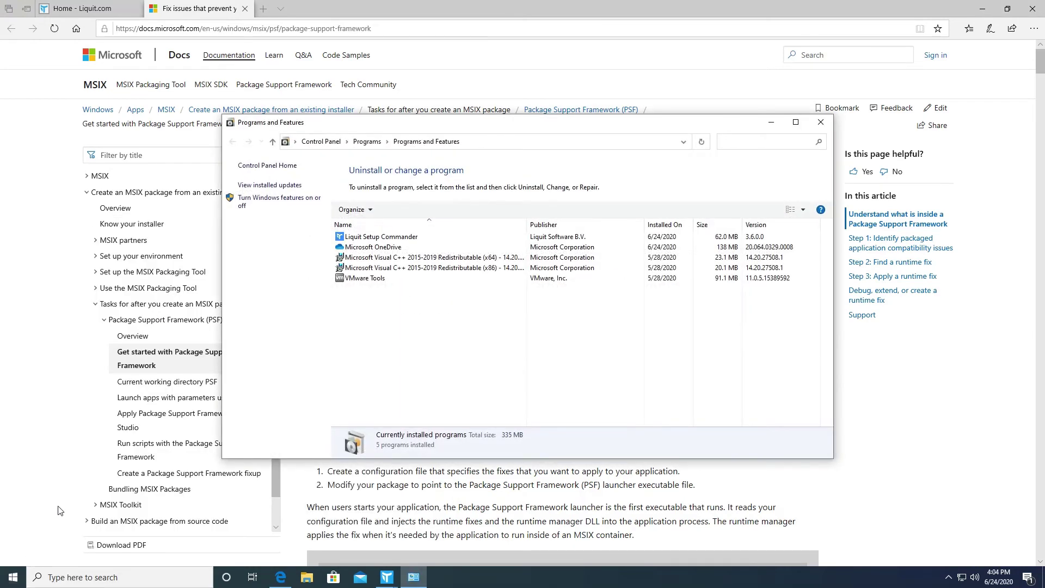
click(309, 205)
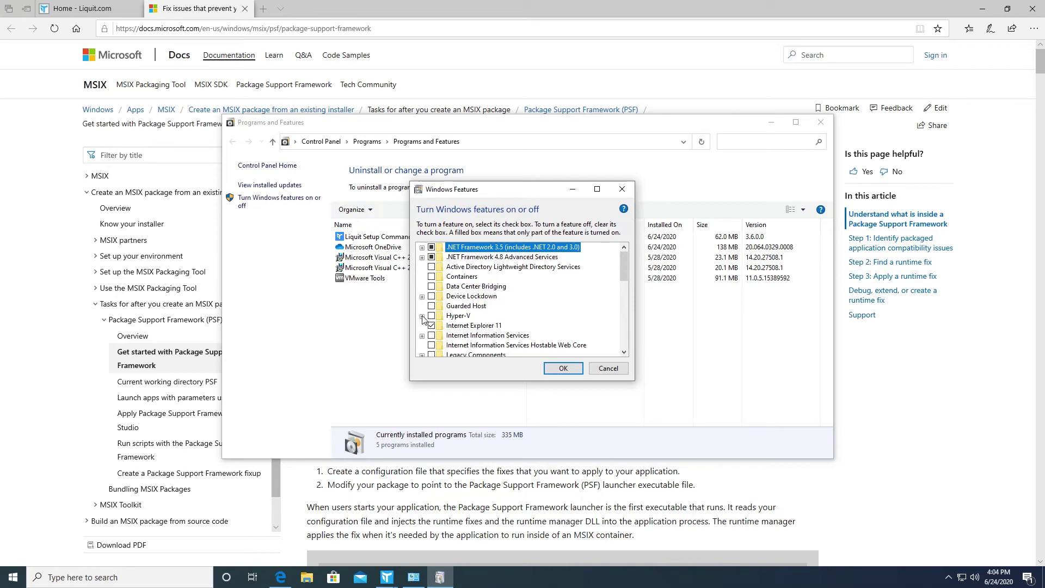
Step: Enable Hyper-V Module for Windows PowerShell under Hyper-V Management Tools, apply the change and close Windows Features
click(422, 317)
click(432, 335)
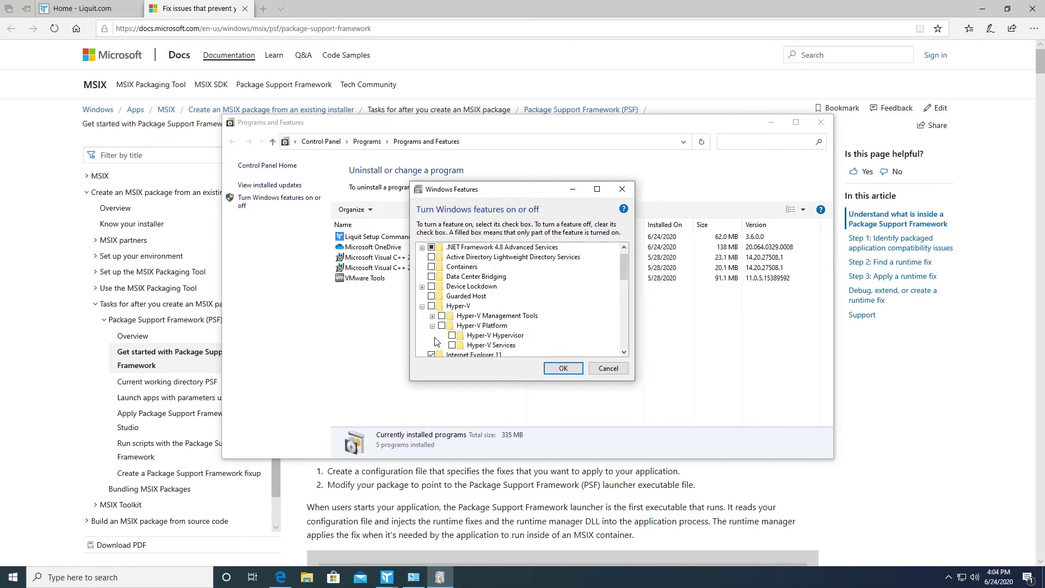
click(432, 316)
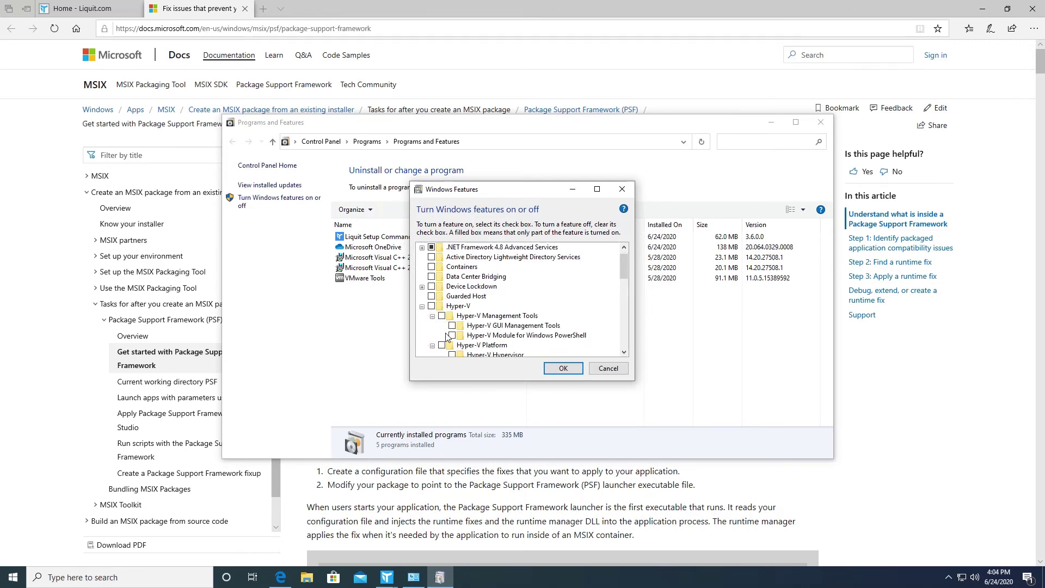
click(451, 335)
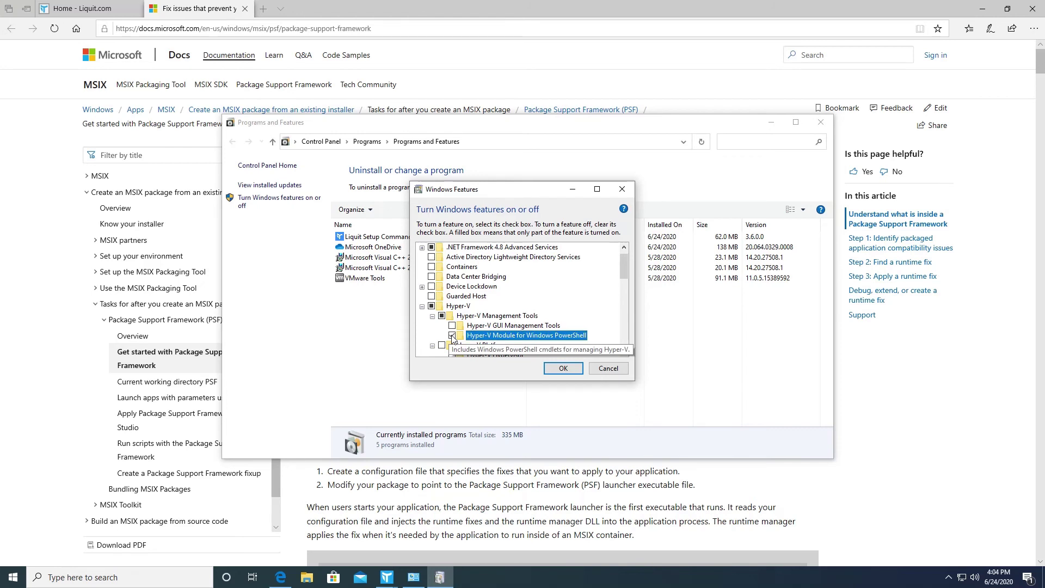
click(563, 369)
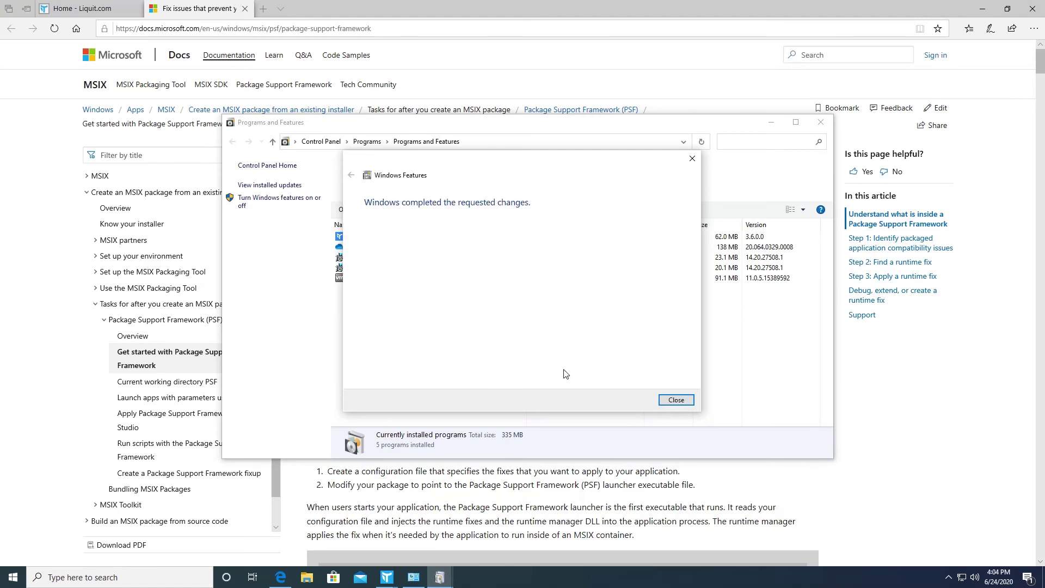
click(675, 400)
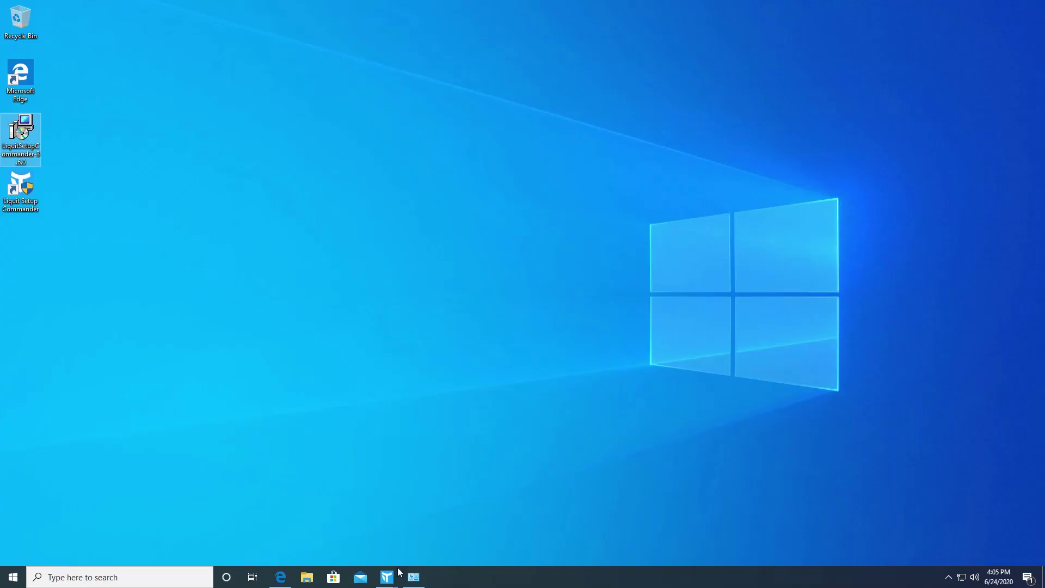
Step: Switch to the Repackaging Wizard and continue with MSIX Packaging Tool as the package type
mouse_move(397, 574)
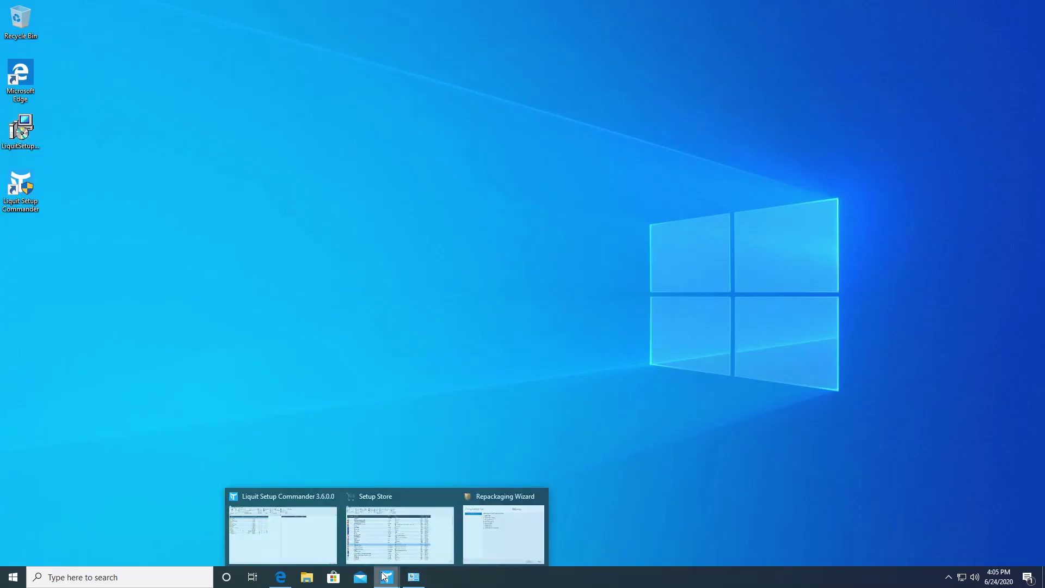
click(502, 524)
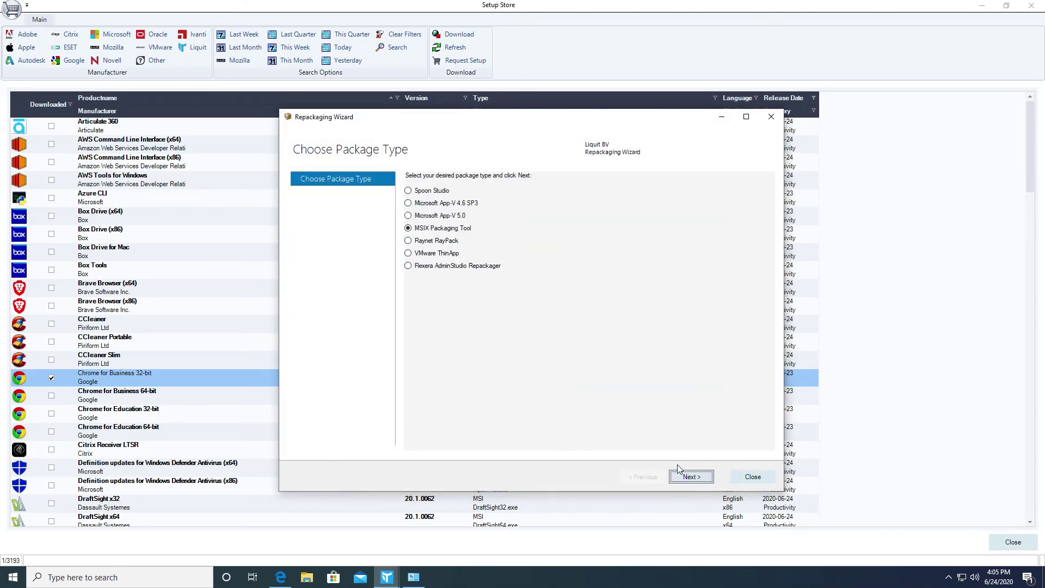
click(688, 477)
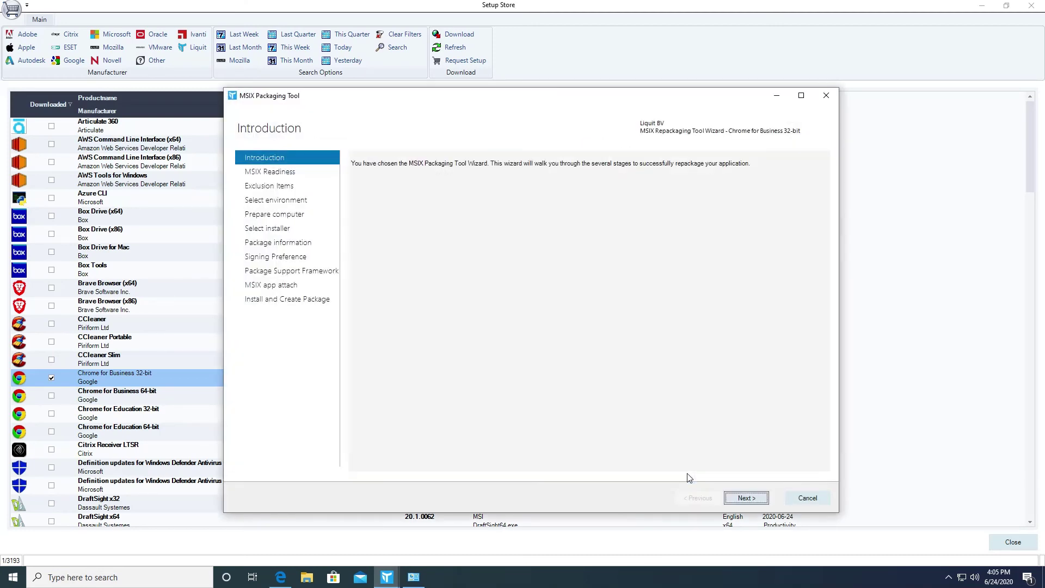